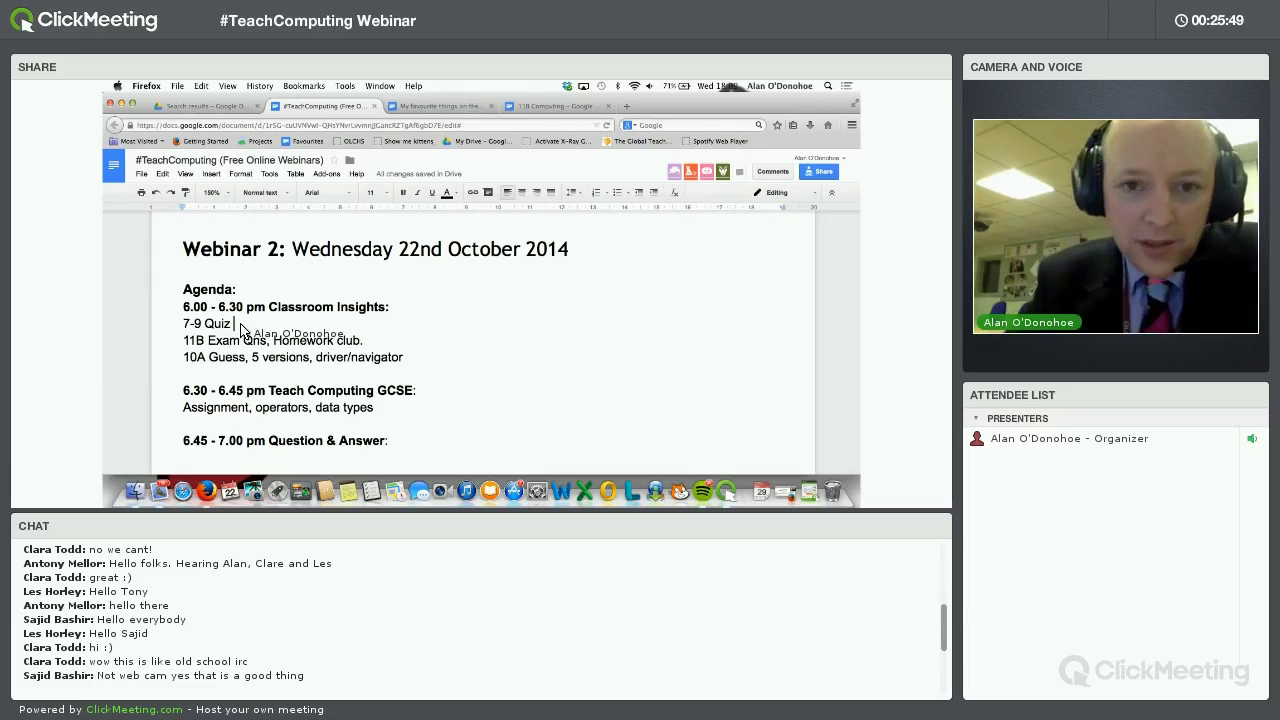
From the favourite-web-links timetable, open the 9BIt1E Teacher Notes linked in Tuesday's lesson 1.
click(453, 107)
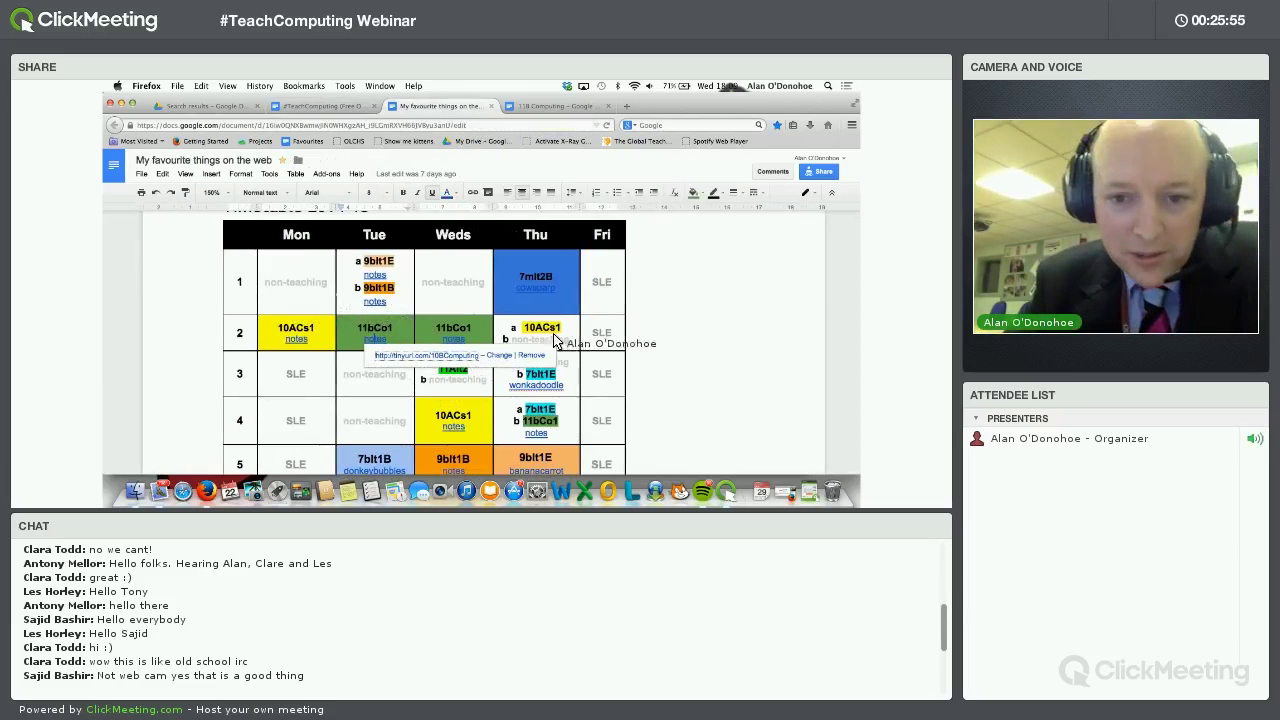
click(377, 276)
click(420, 292)
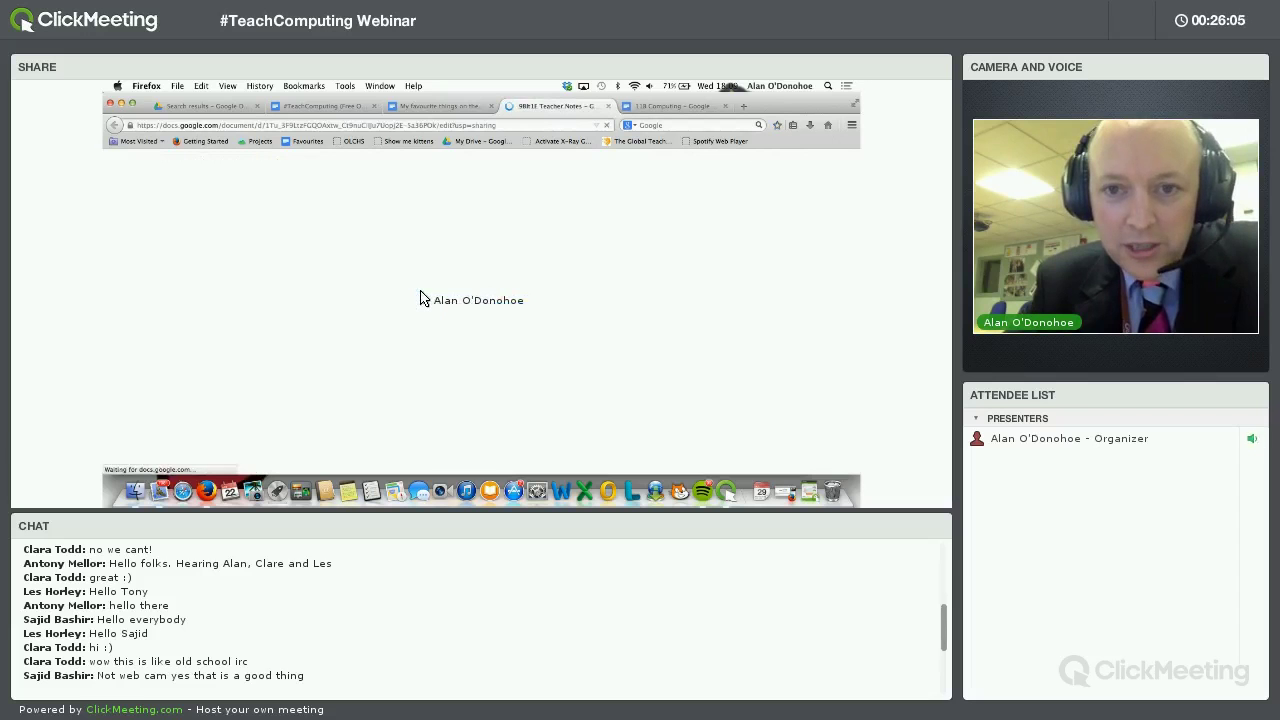
Zoom the 9BIt1E Teacher Notes to 150%.
scroll(350, 393, down, 3)
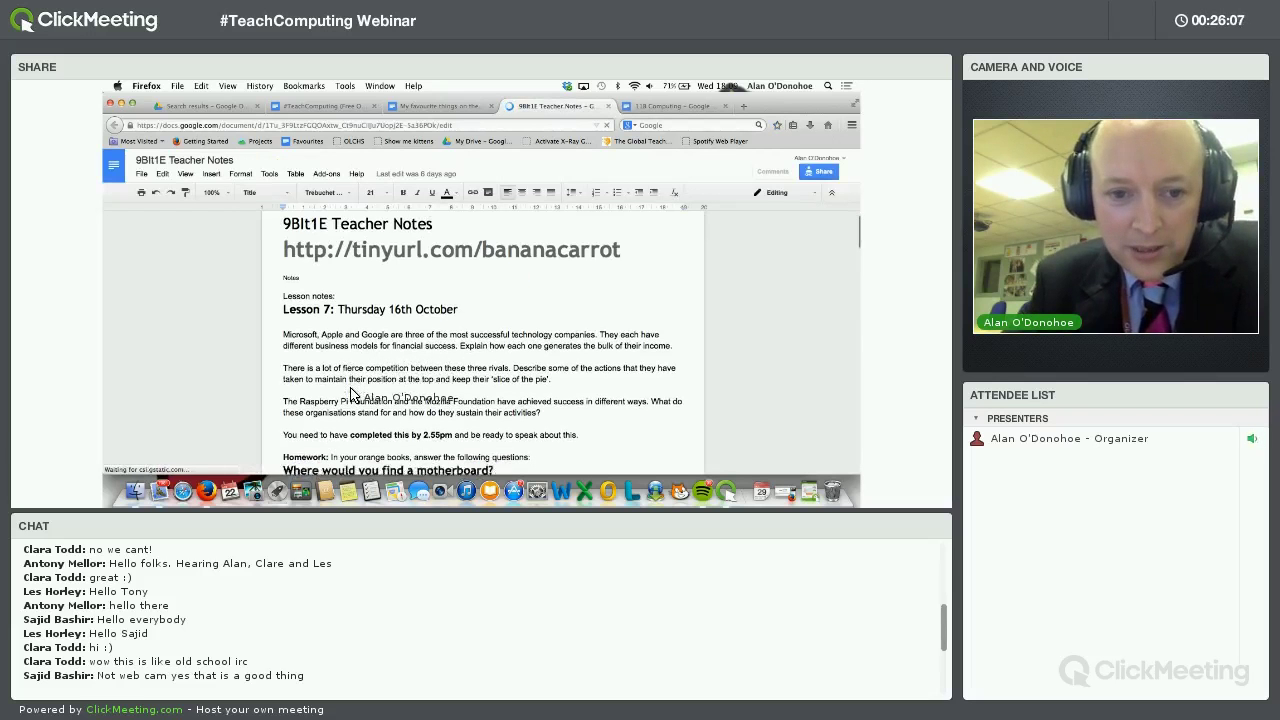
click(213, 192)
click(215, 310)
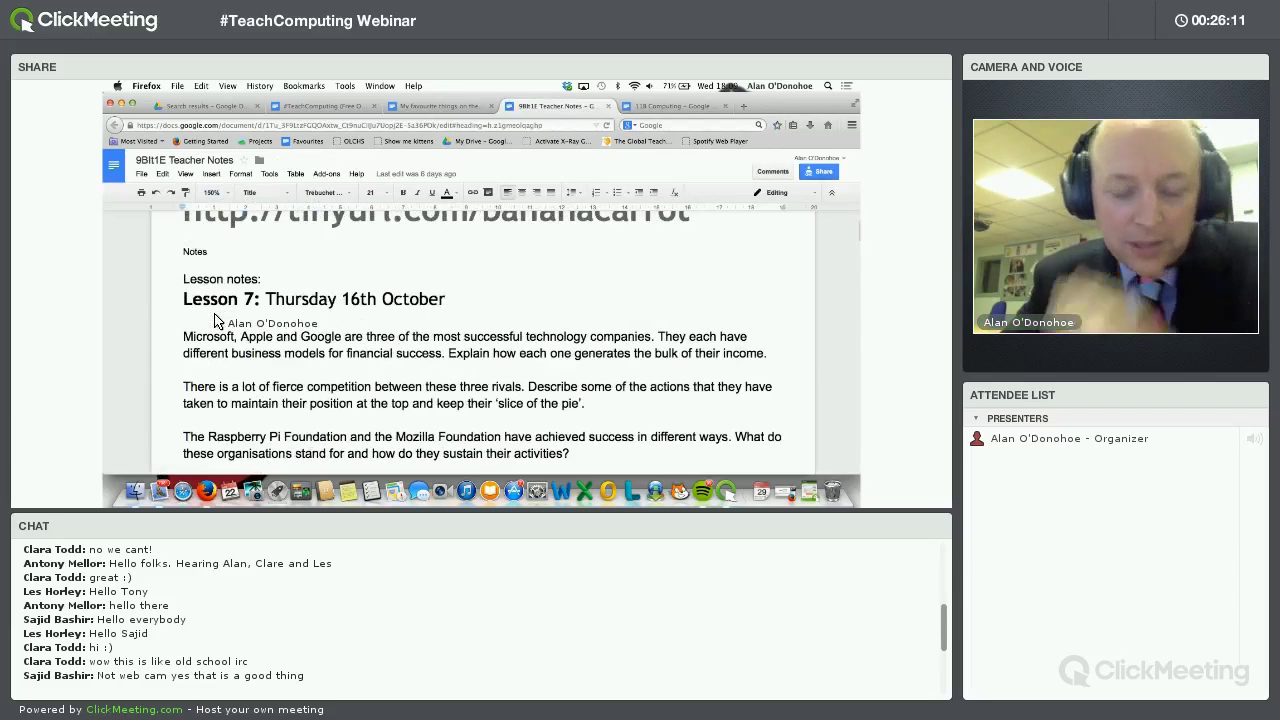
Scroll down through the lesson notes, briefly selecting the Esafety assessment topic text.
scroll(320, 380, down, 2)
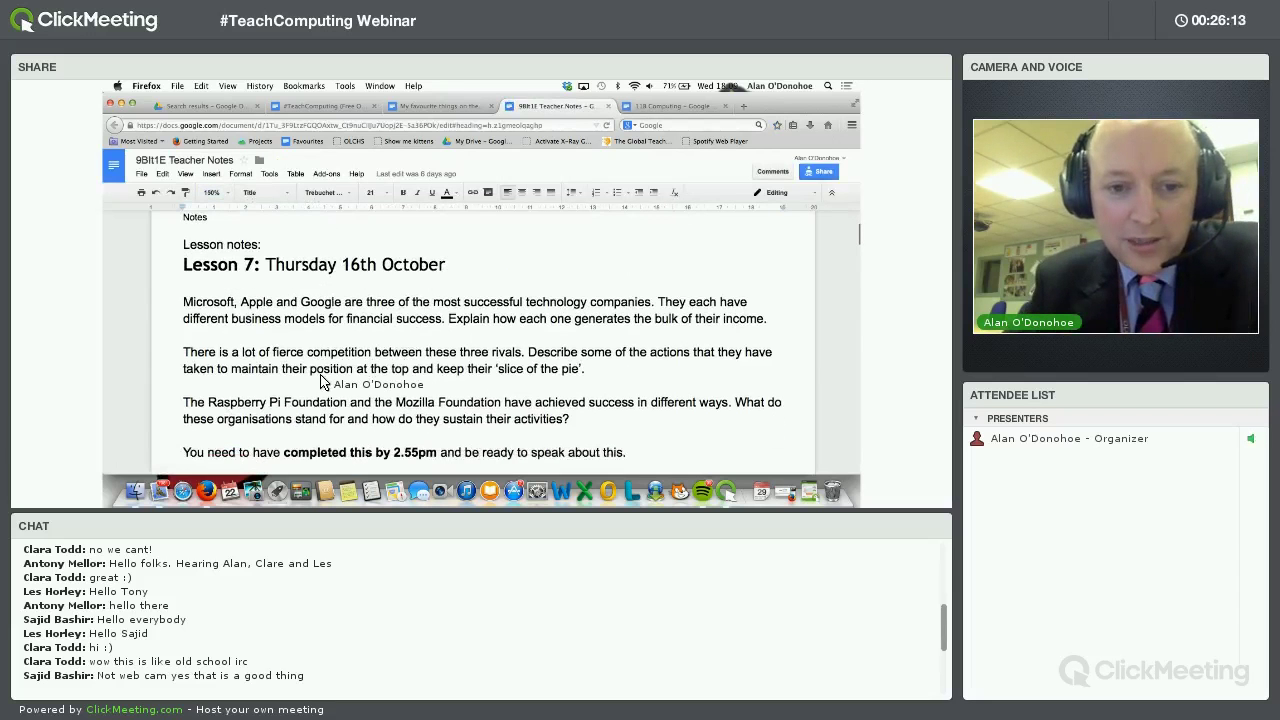
scroll(321, 377, down, 6)
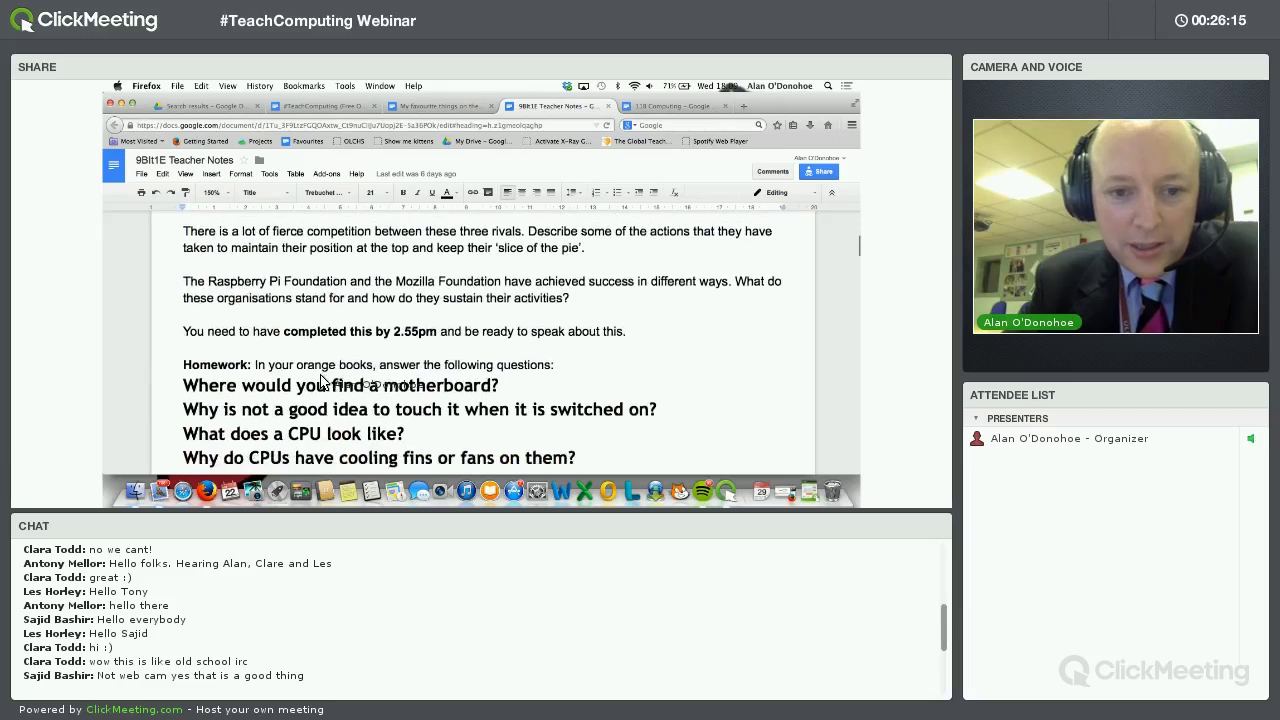
scroll(325, 375, up, 5)
scroll(335, 360, down, 8)
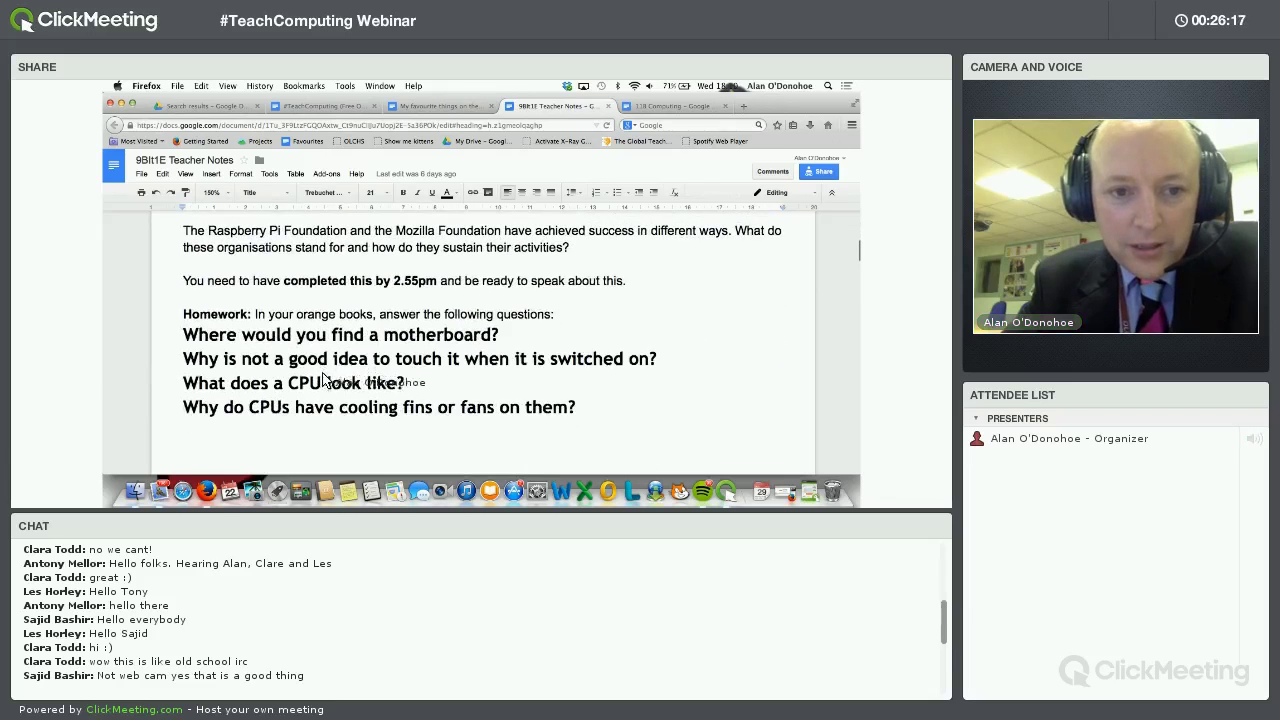
scroll(345, 345, down, 15)
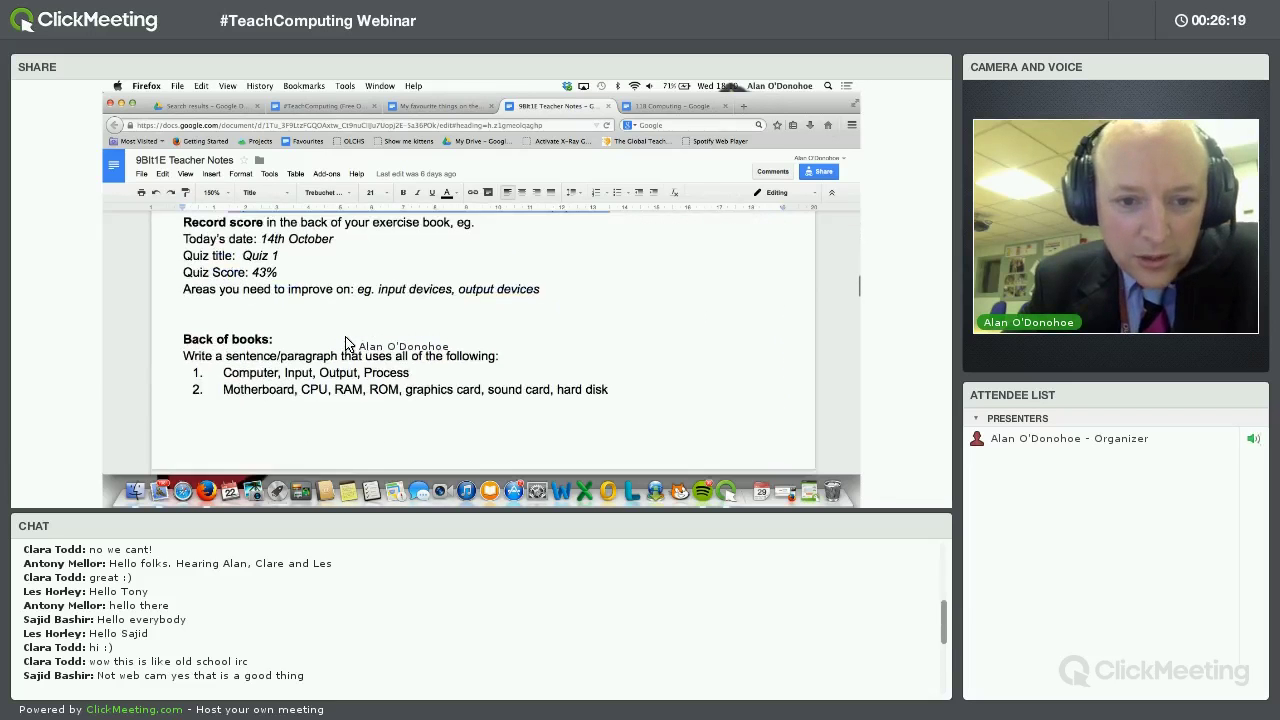
scroll(345, 342, down, 10)
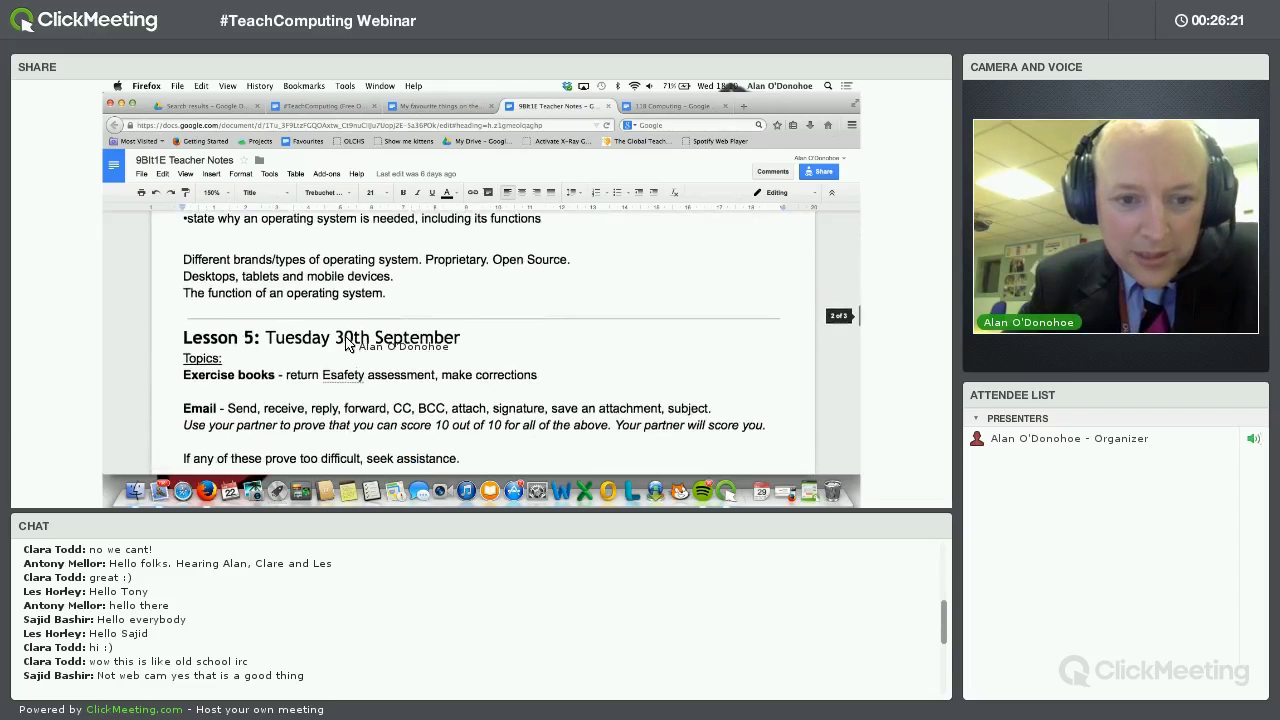
scroll(345, 343, down, 5)
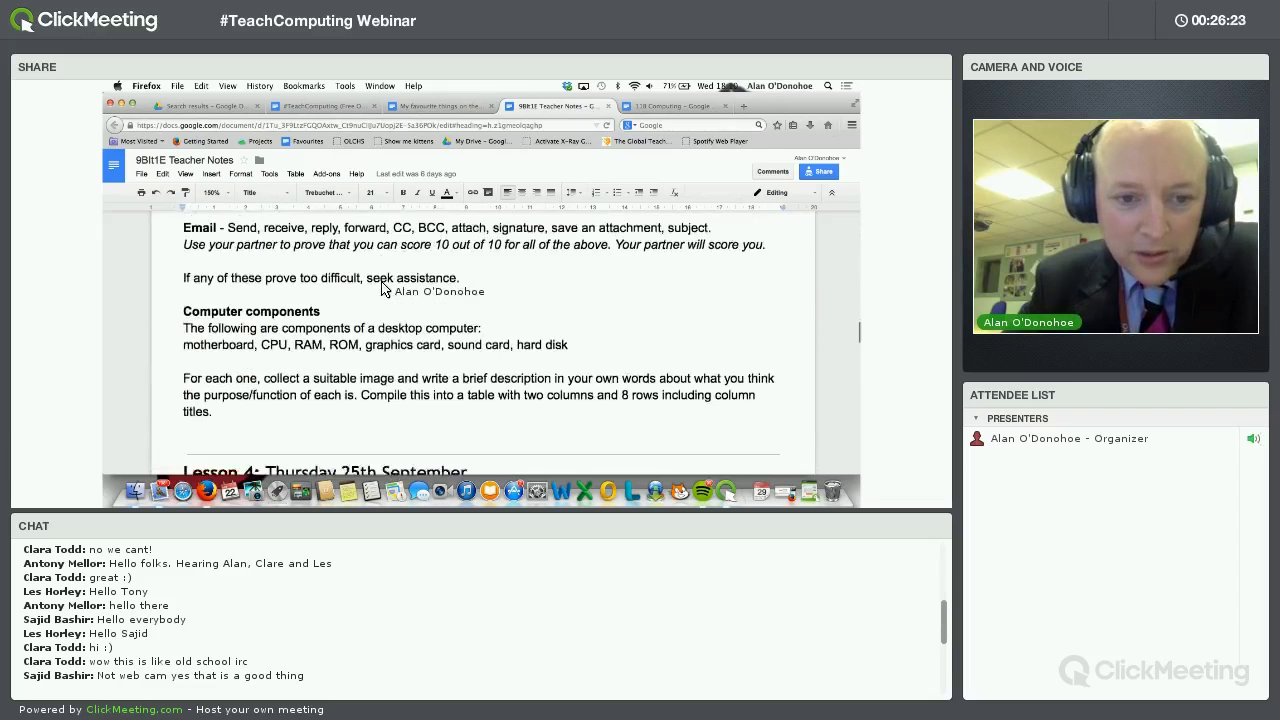
scroll(383, 289, down, 5)
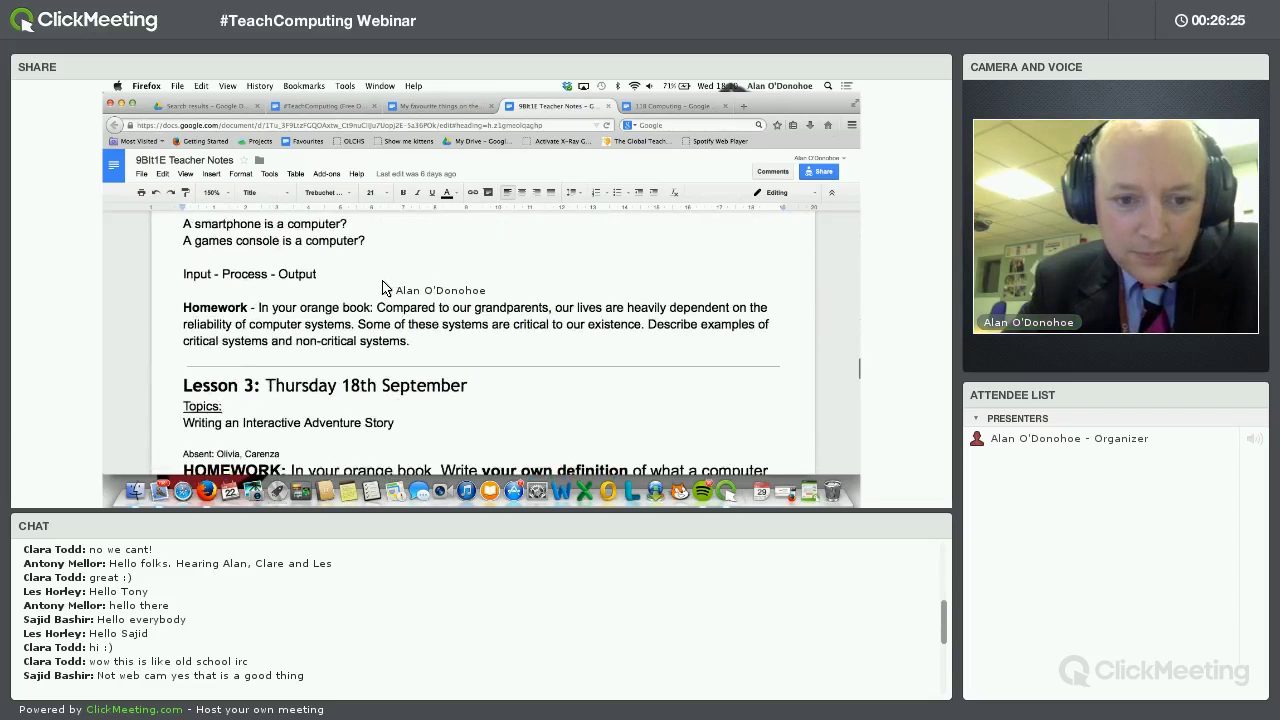
scroll(383, 288, down, 4)
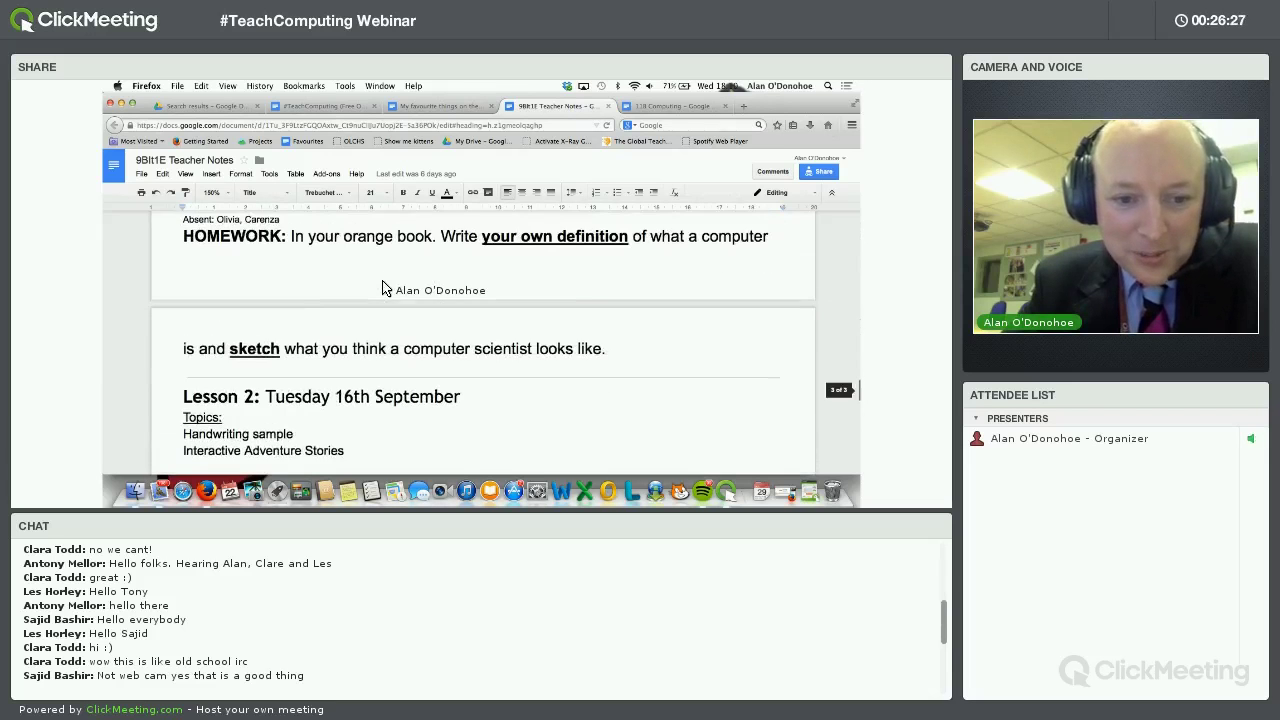
scroll(383, 288, up, 3)
scroll(383, 289, up, 4)
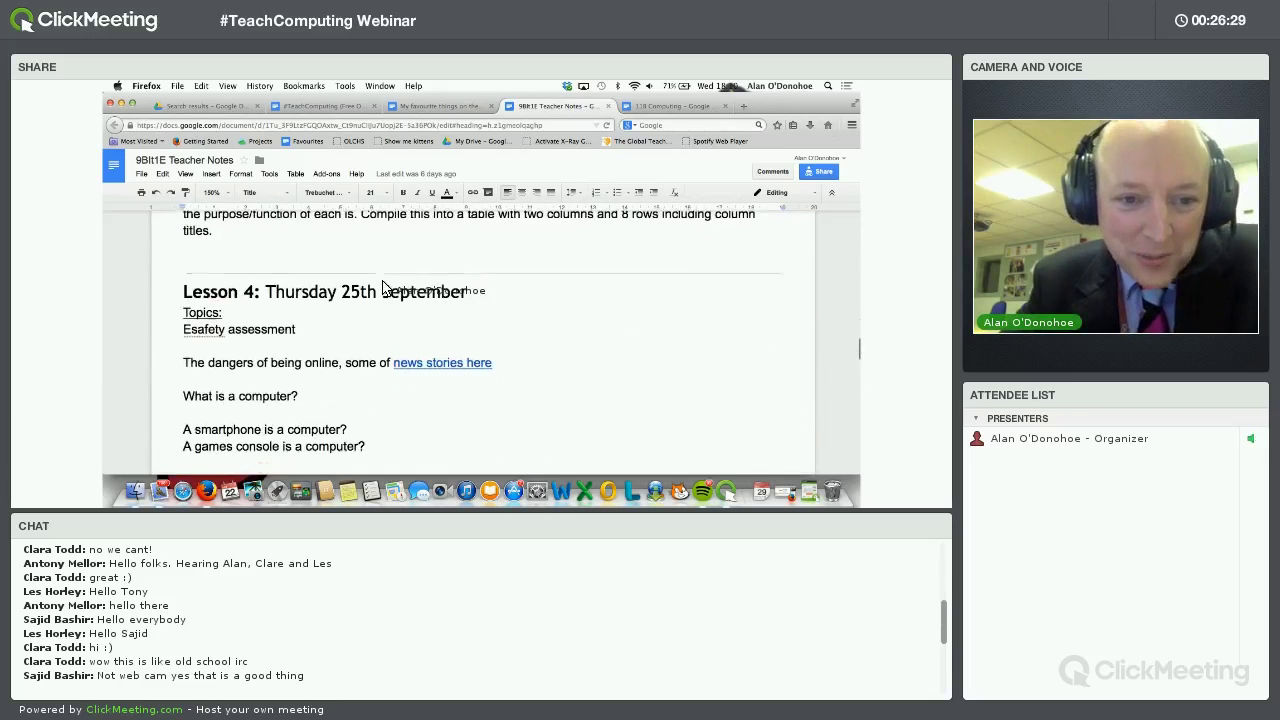
drag(297, 317, 180, 326)
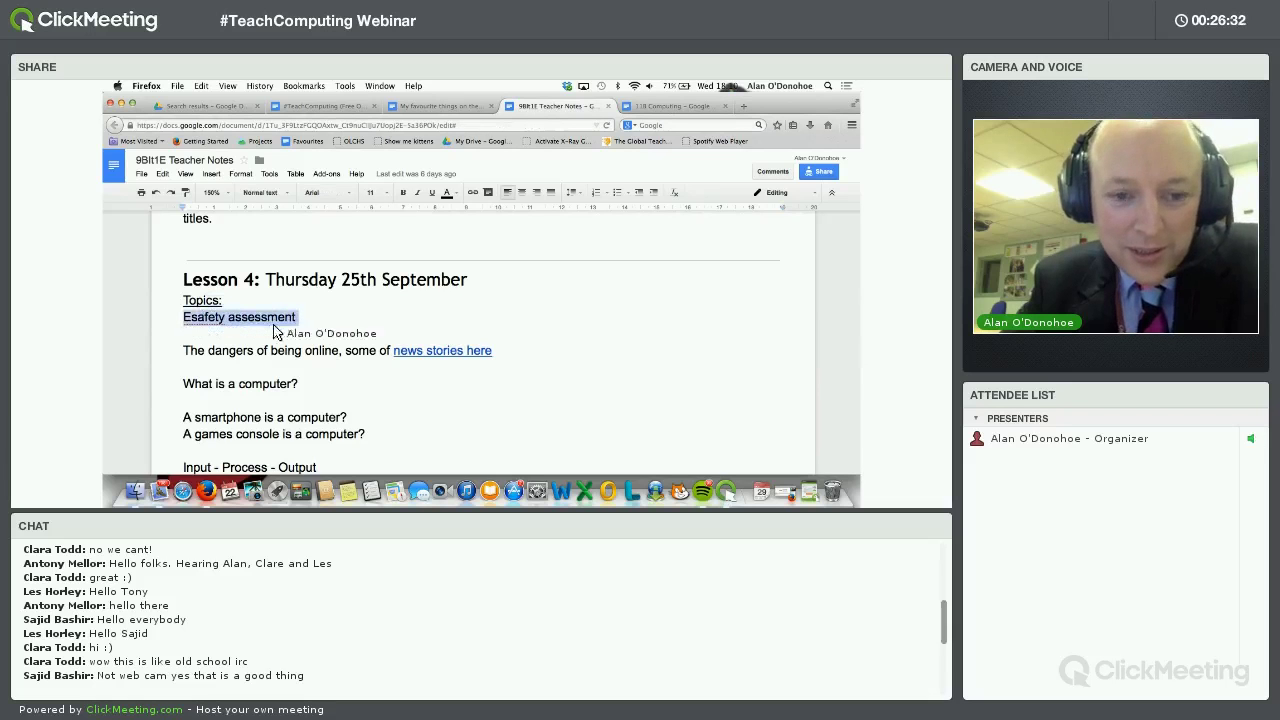
click(335, 325)
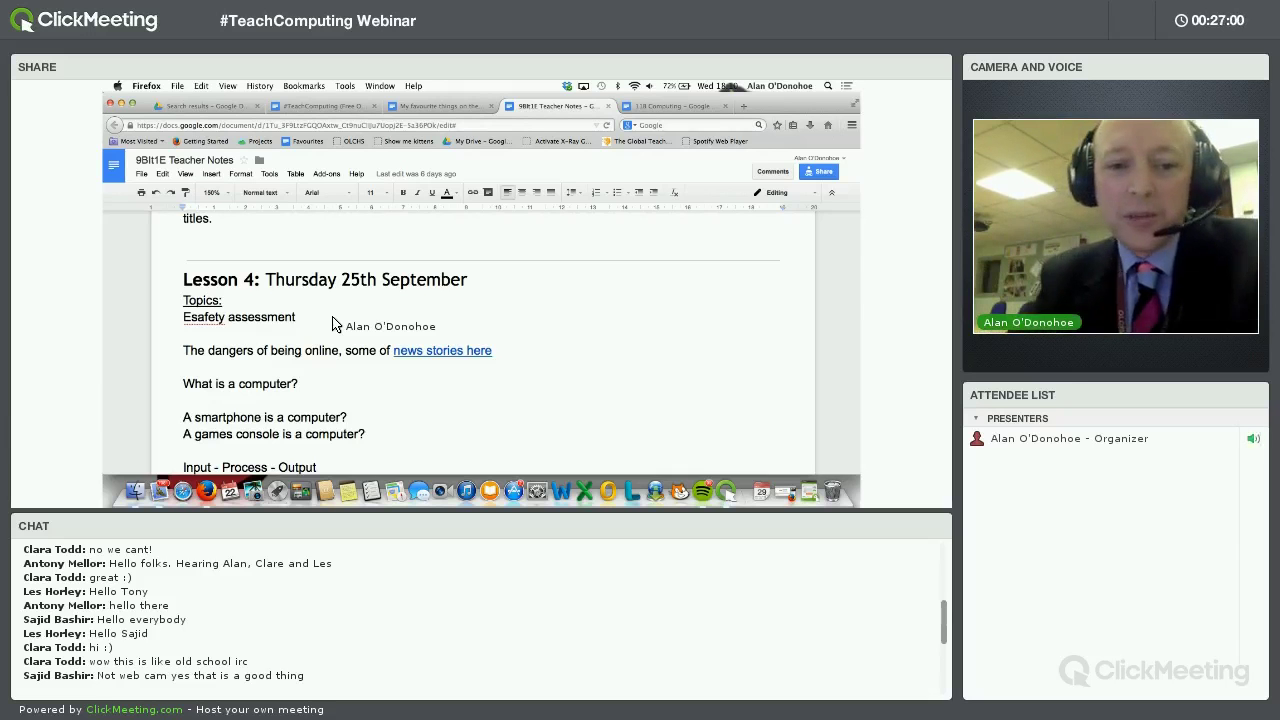
Scroll back up to the Lesson 5 notes.
scroll(335, 325, up, 1)
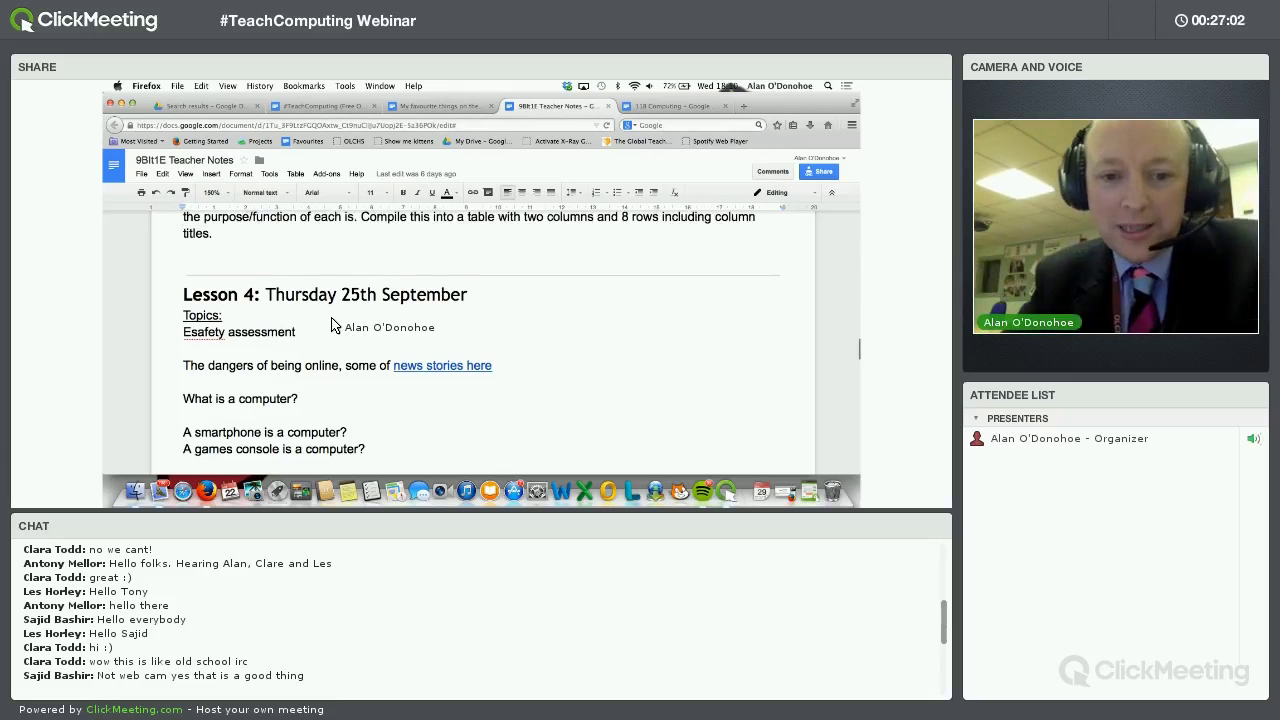
scroll(335, 325, up, 2)
scroll(316, 331, up, 1)
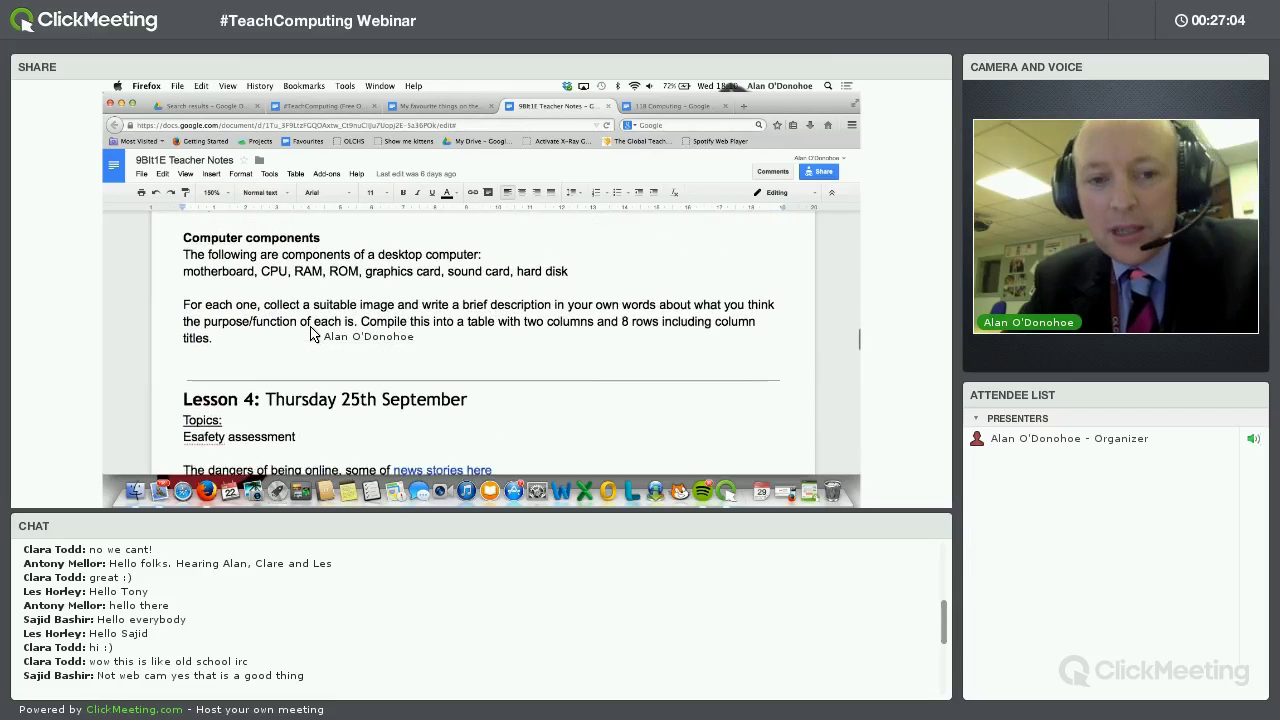
scroll(311, 334, up, 4)
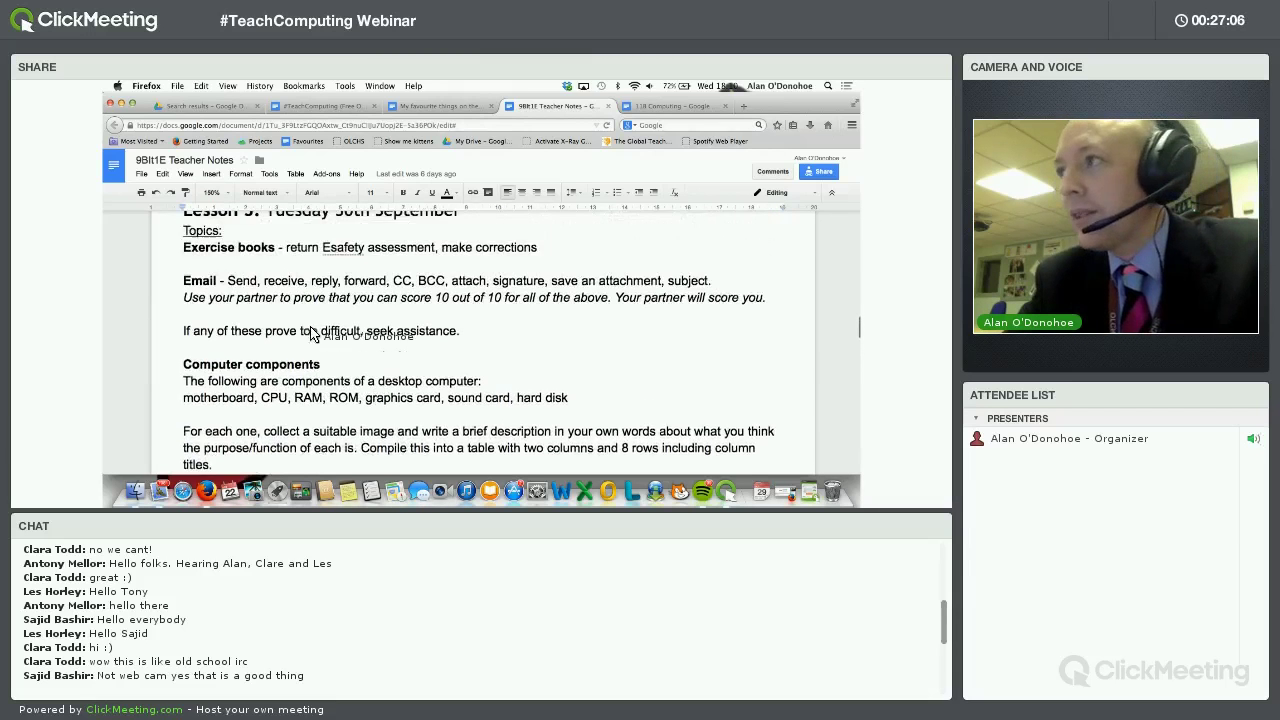
scroll(311, 334, up, 1)
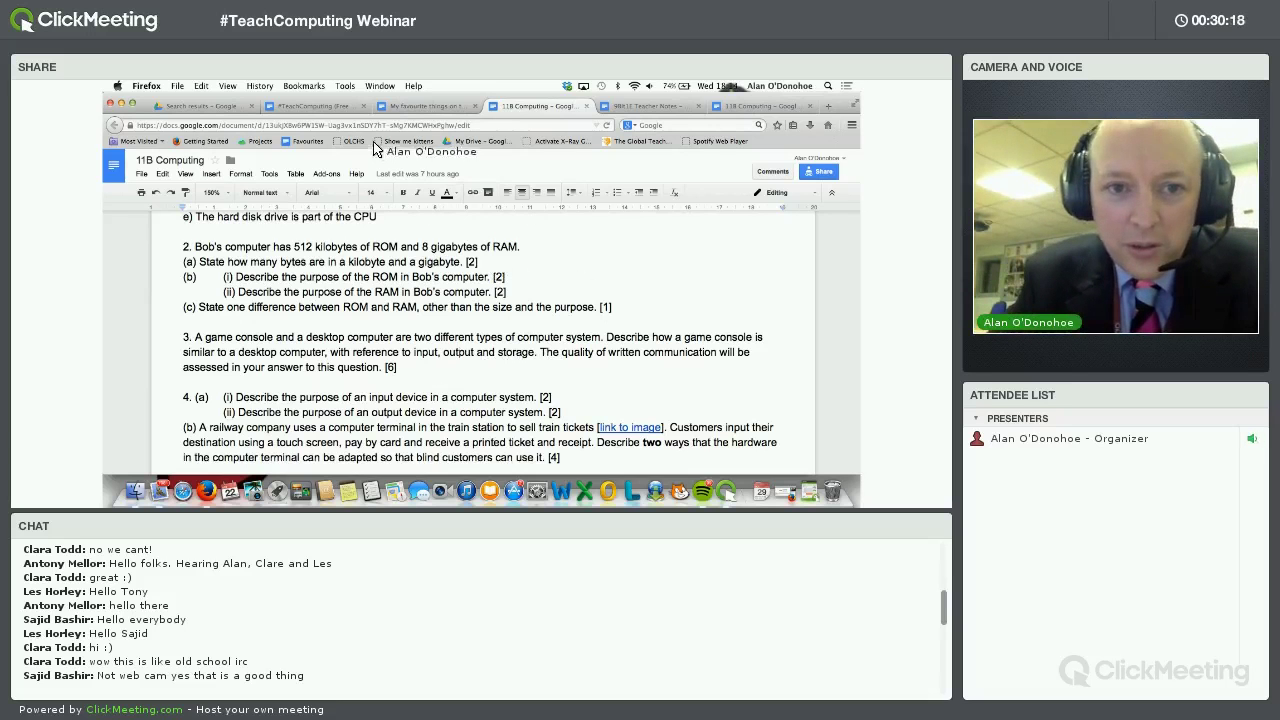
Return to the 11B Computing tab and open its Homework Tracker spreadsheet link.
click(322, 106)
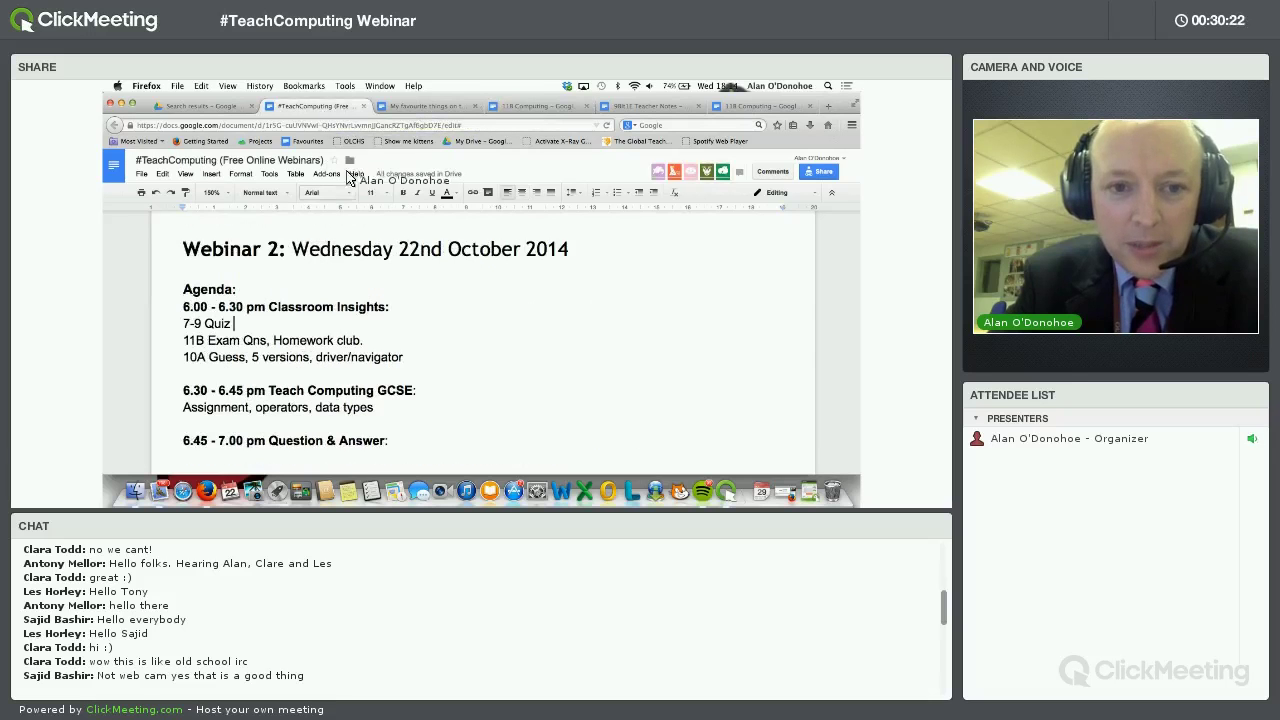
click(422, 106)
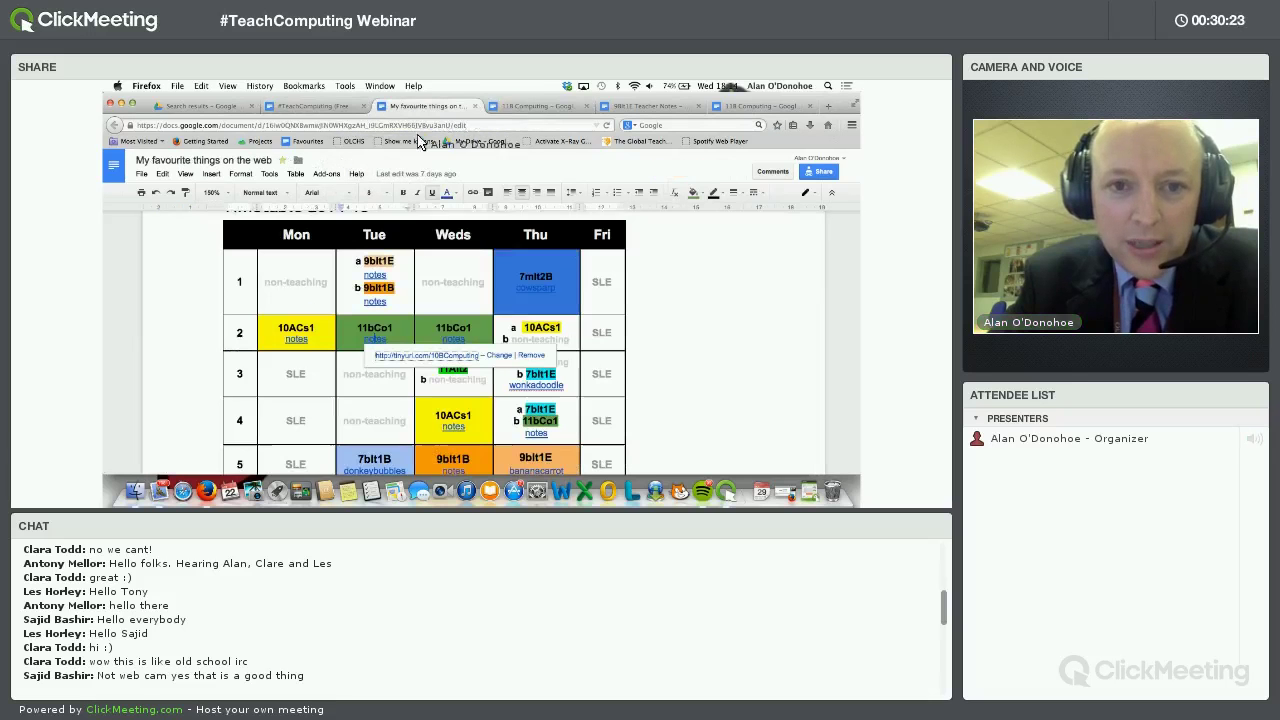
click(525, 106)
scroll(485, 293, up, 10)
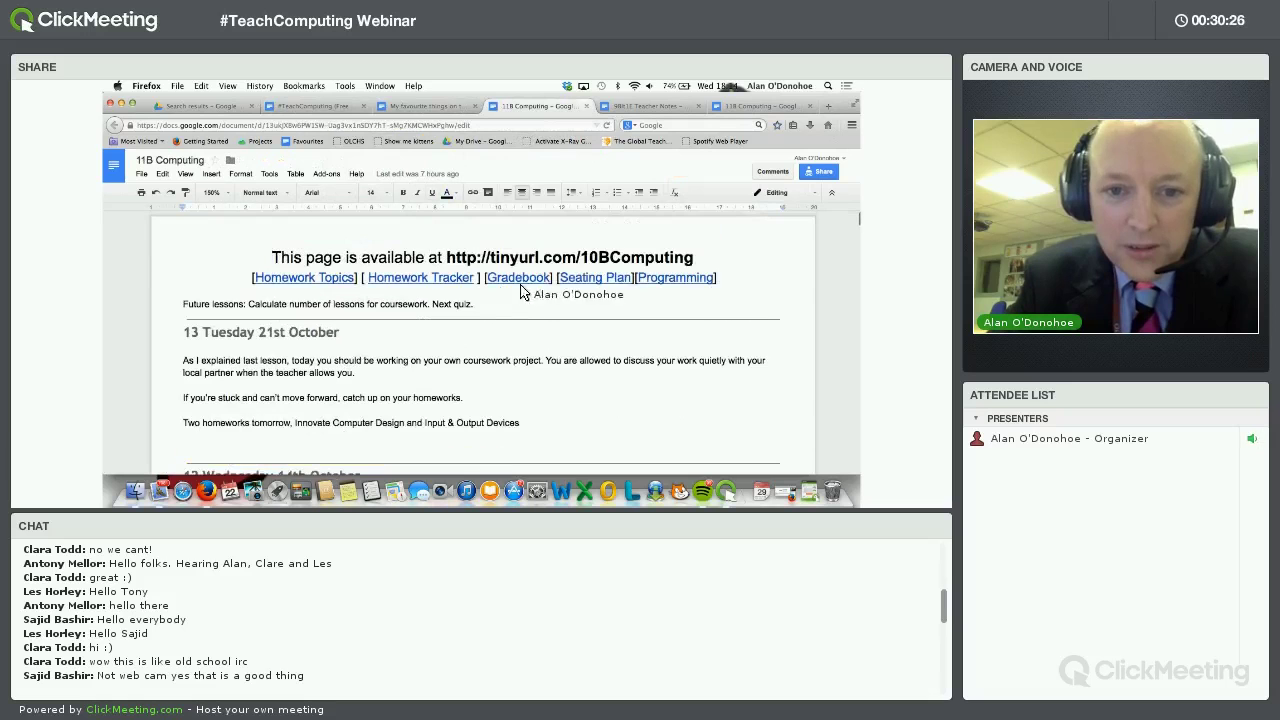
click(436, 284)
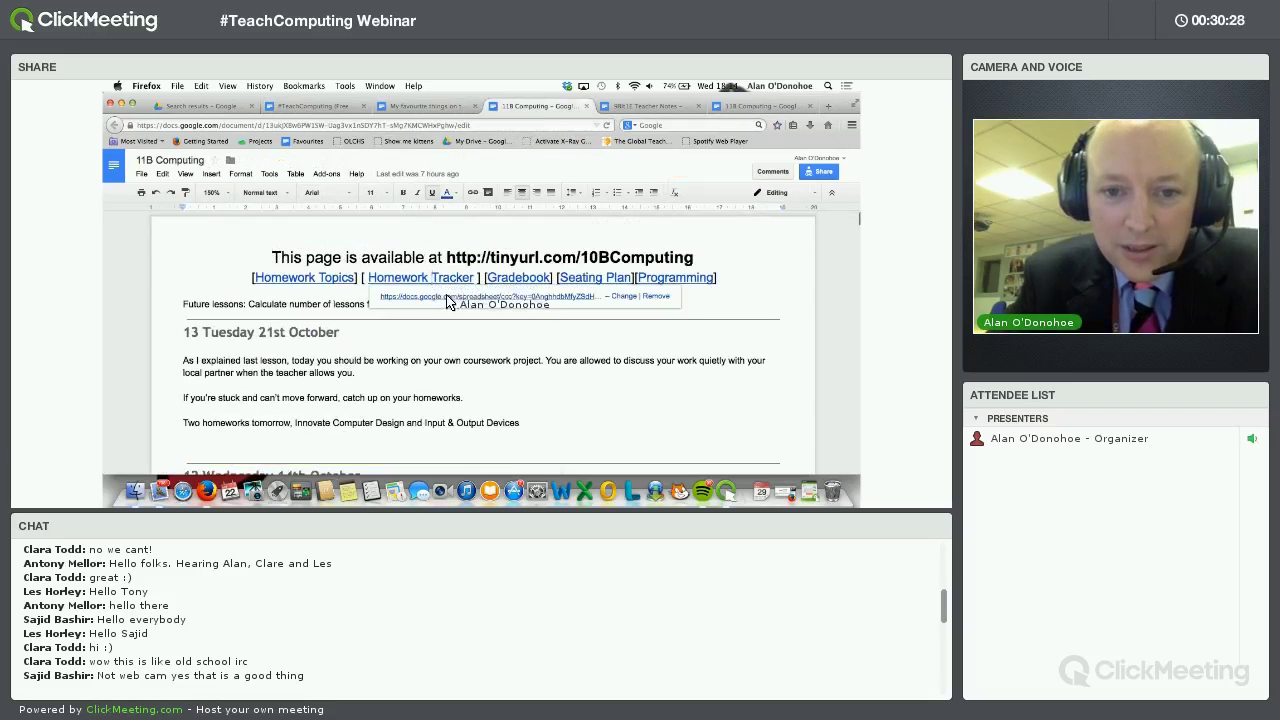
click(446, 297)
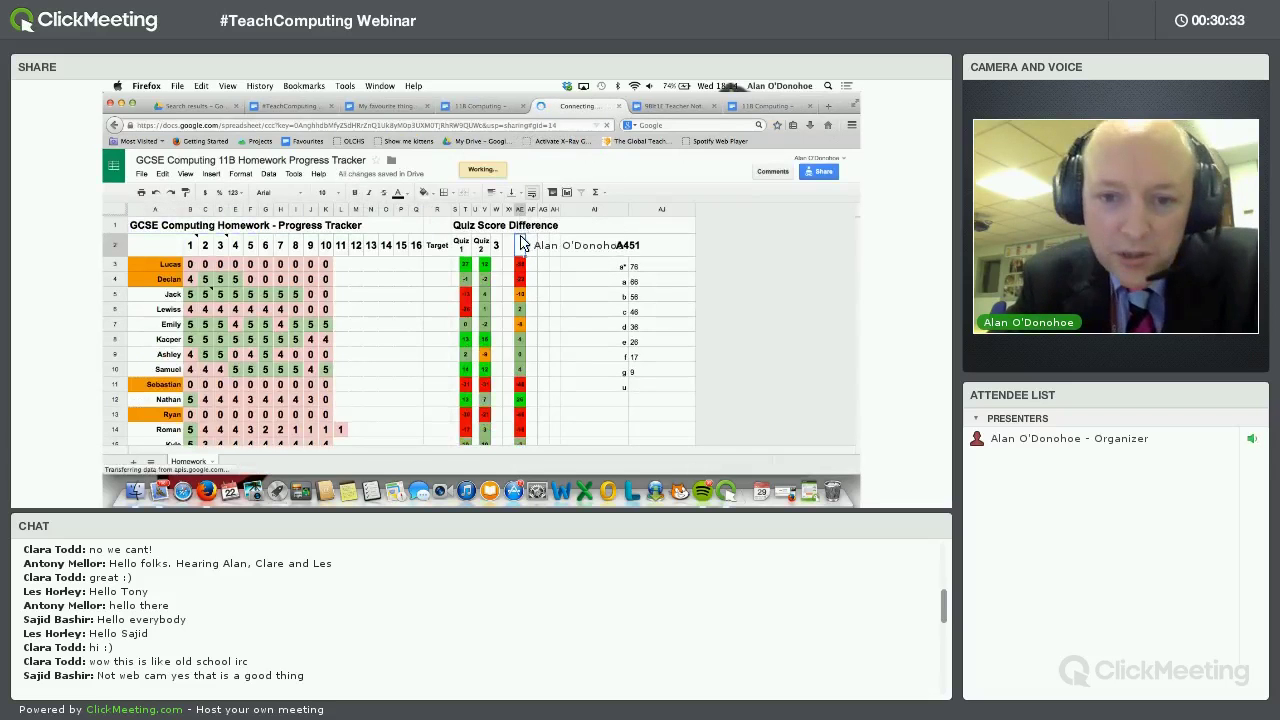
click(519, 210)
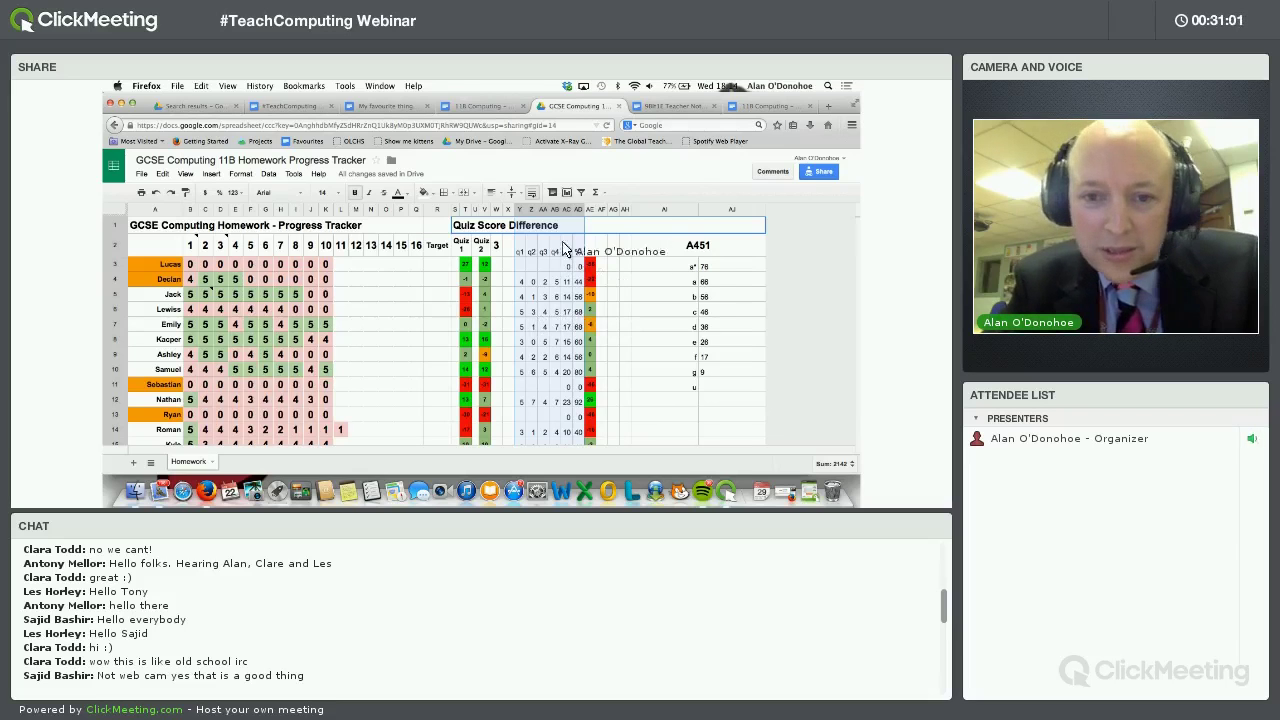
right_click(581, 213)
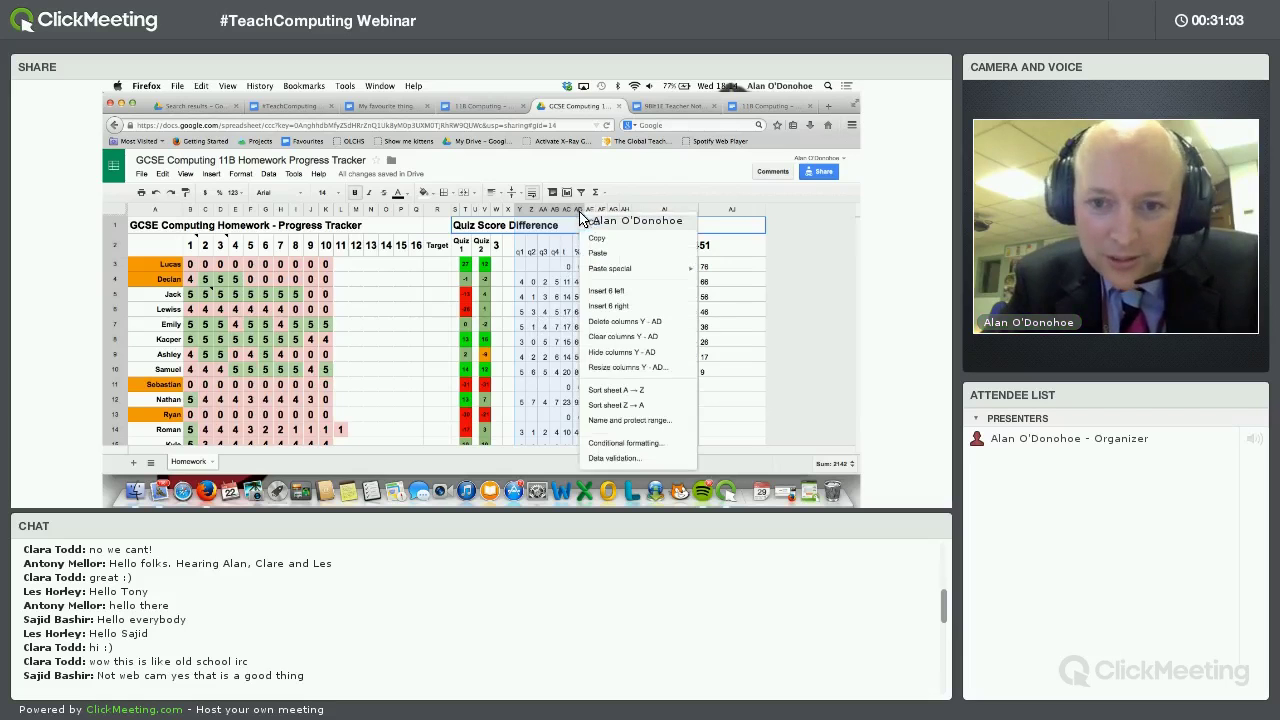
click(620, 354)
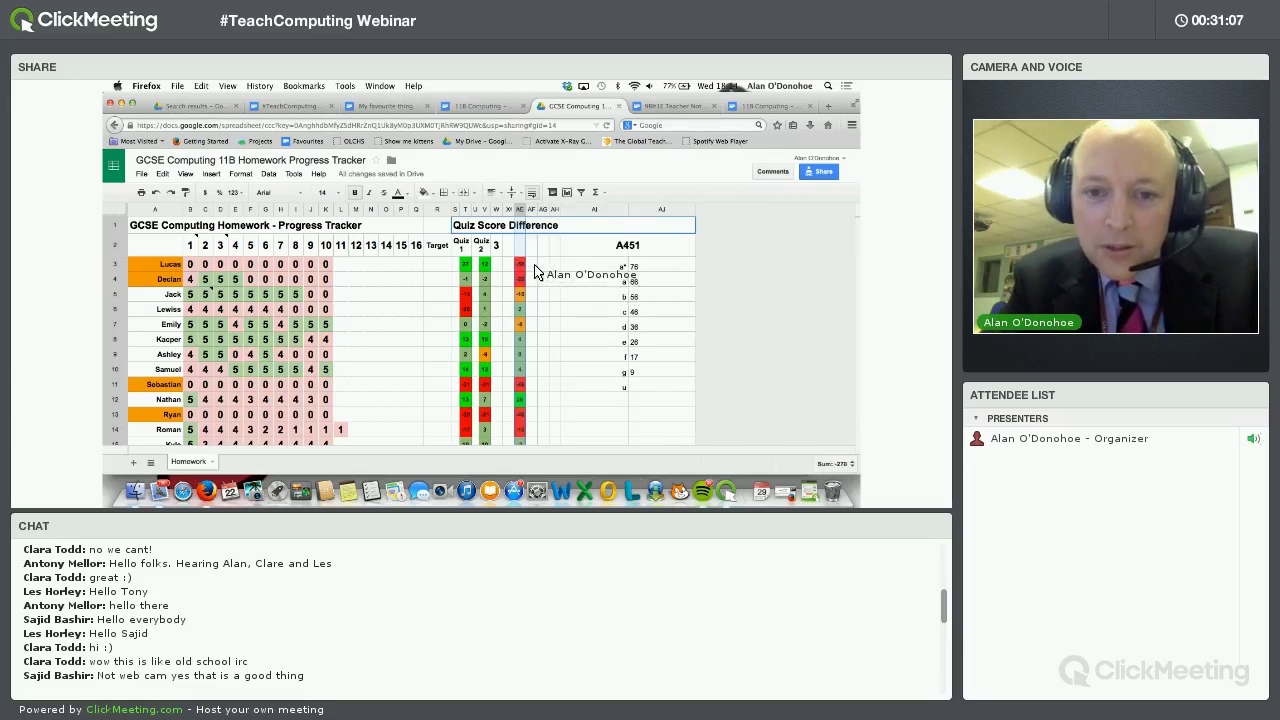
click(530, 265)
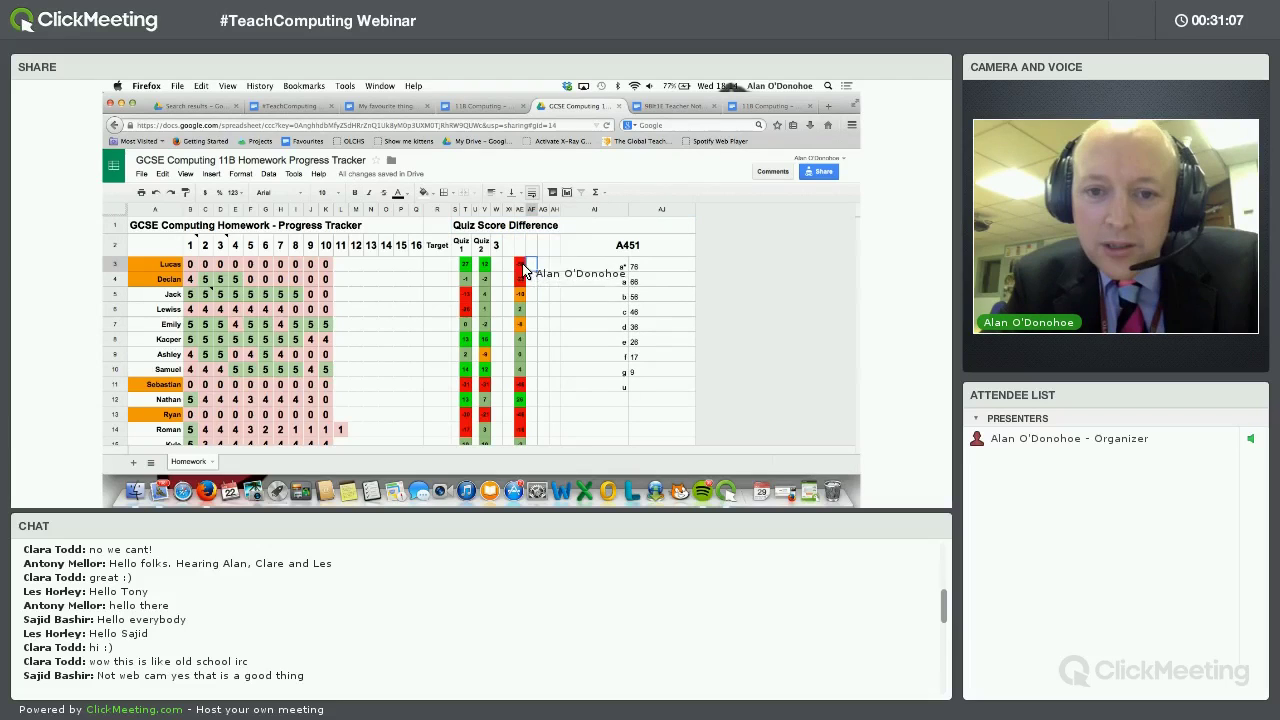
click(520, 341)
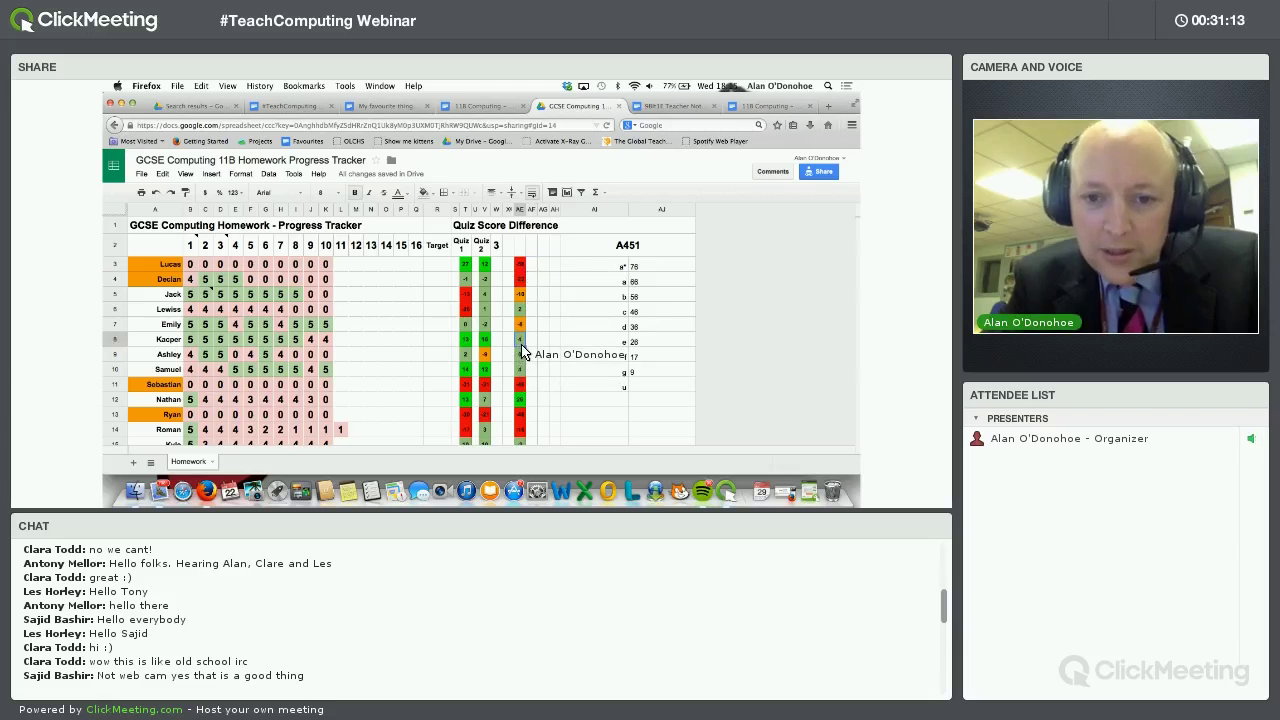